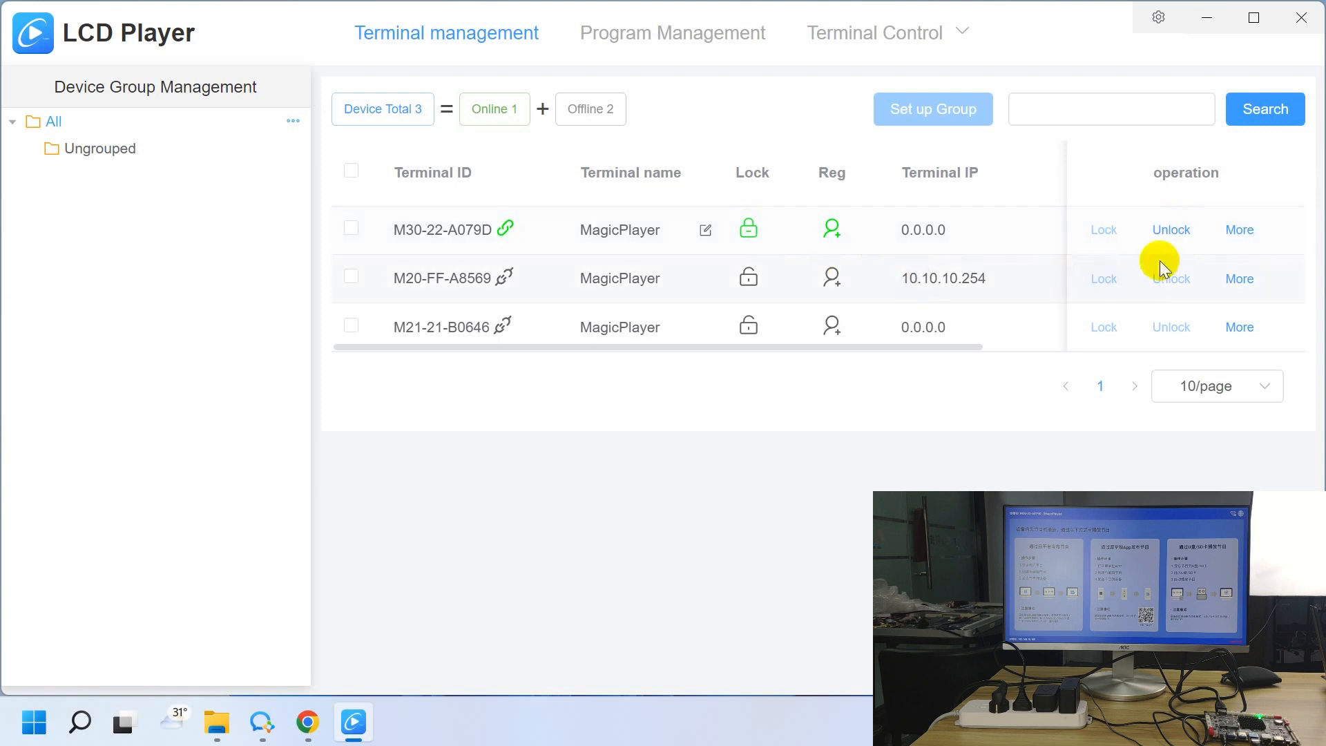
Examine the device information and program information in the details of terminal M30-22-A079D, and close the details
{"action": "left_click", "coordinate": [350, 228]}
{"action": "left_click", "coordinate": [1240, 230]}
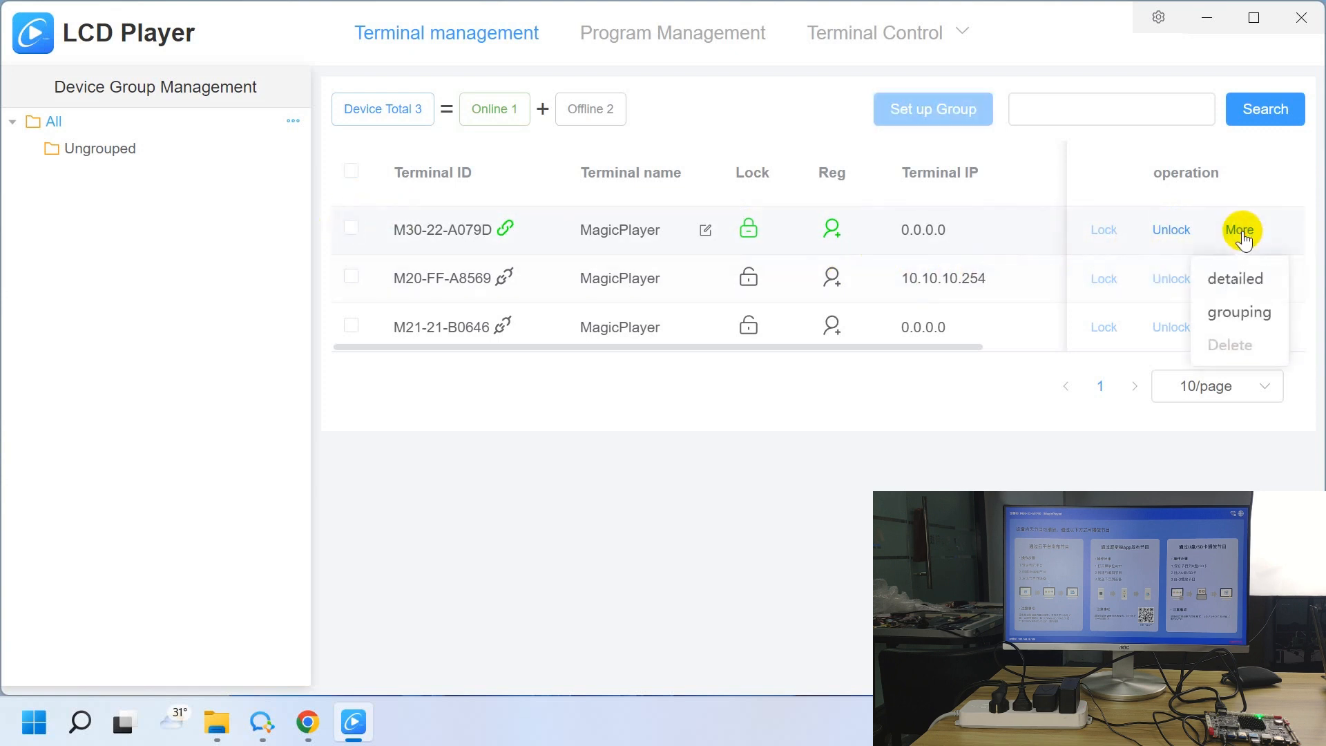
{"action": "left_click", "coordinate": [1229, 289]}
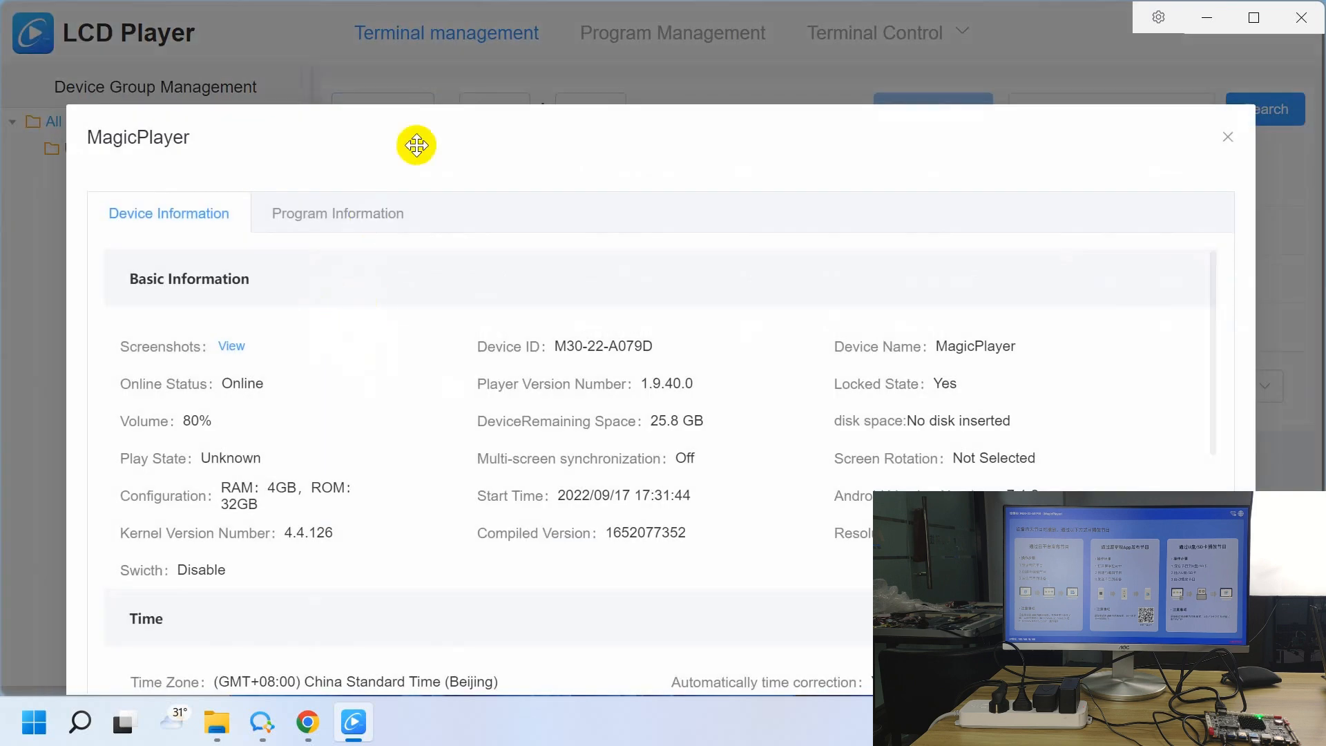
{"action": "scroll", "coordinate": [310, 337], "scroll_direction": "down", "scroll_amount": 6}
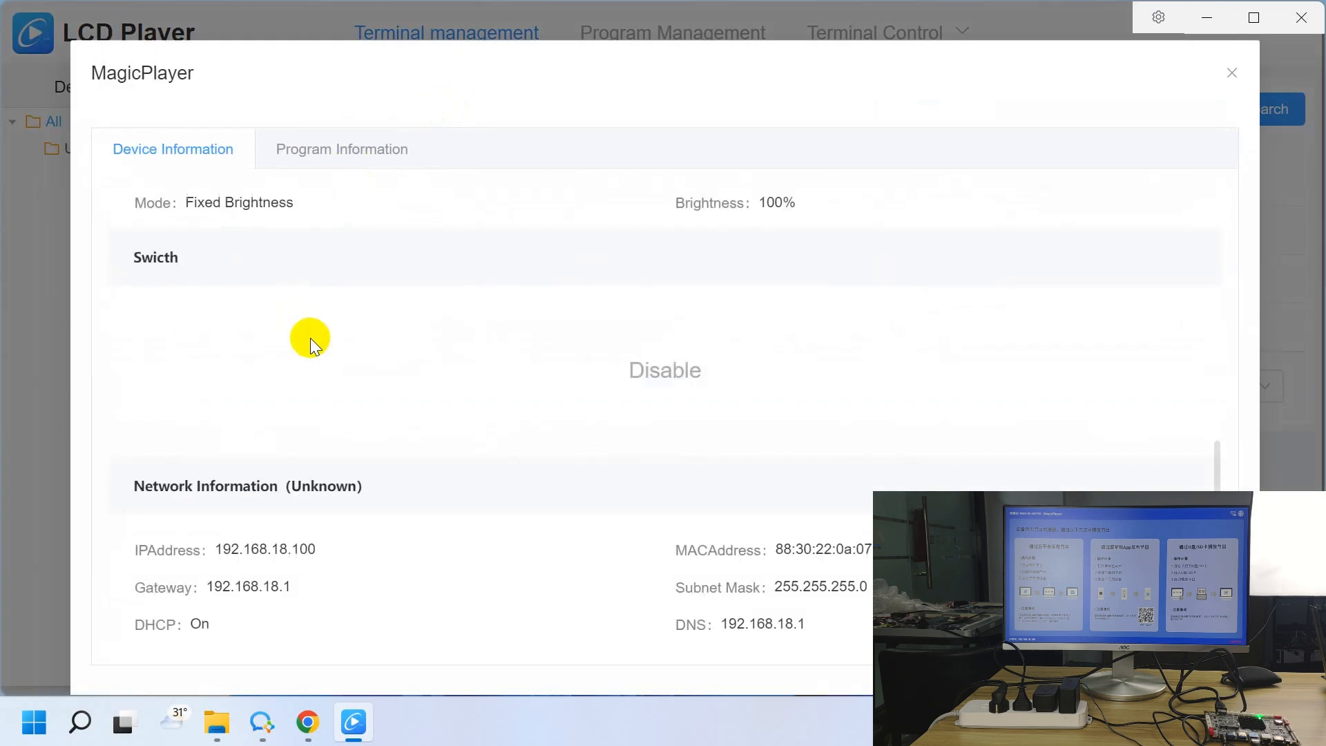
{"action": "scroll", "coordinate": [315, 350], "scroll_direction": "up", "scroll_amount": 6}
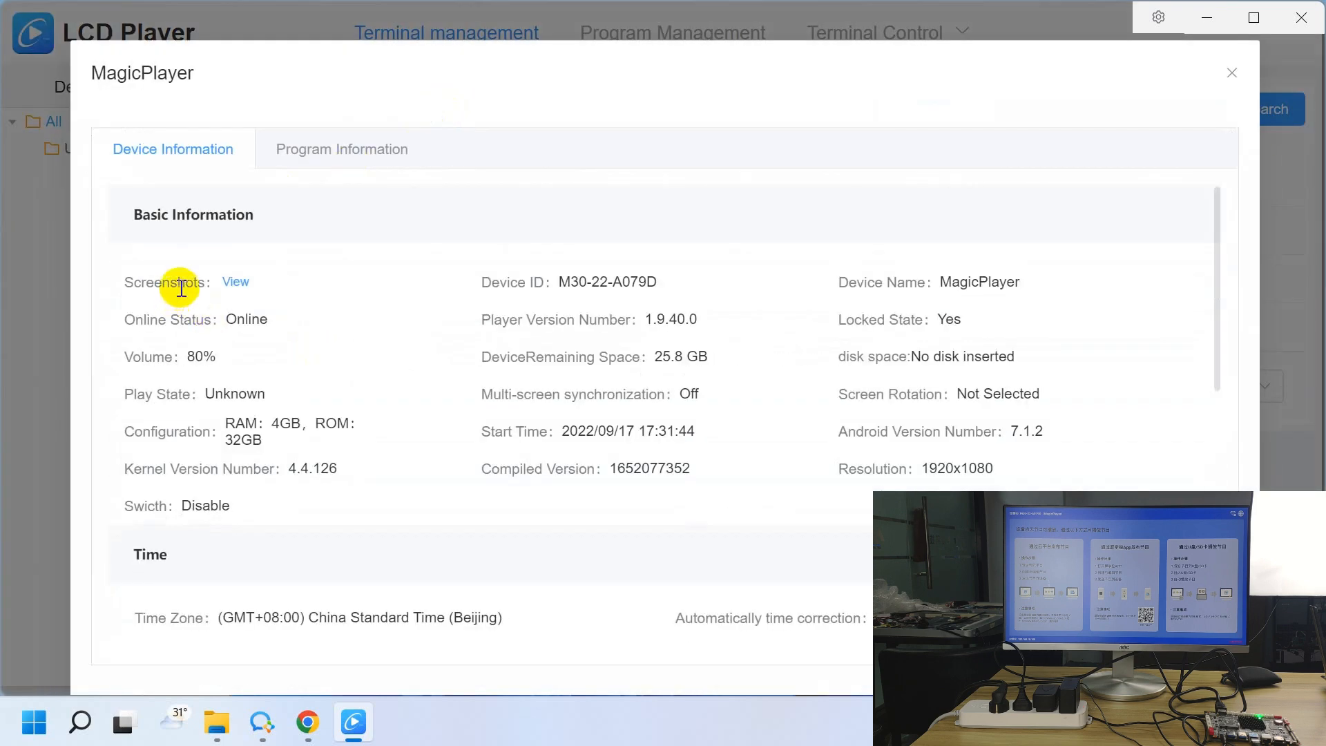
{"action": "scroll", "coordinate": [586, 434], "scroll_direction": "down", "scroll_amount": 5}
{"action": "scroll", "coordinate": [159, 420], "scroll_direction": "up", "scroll_amount": 2}
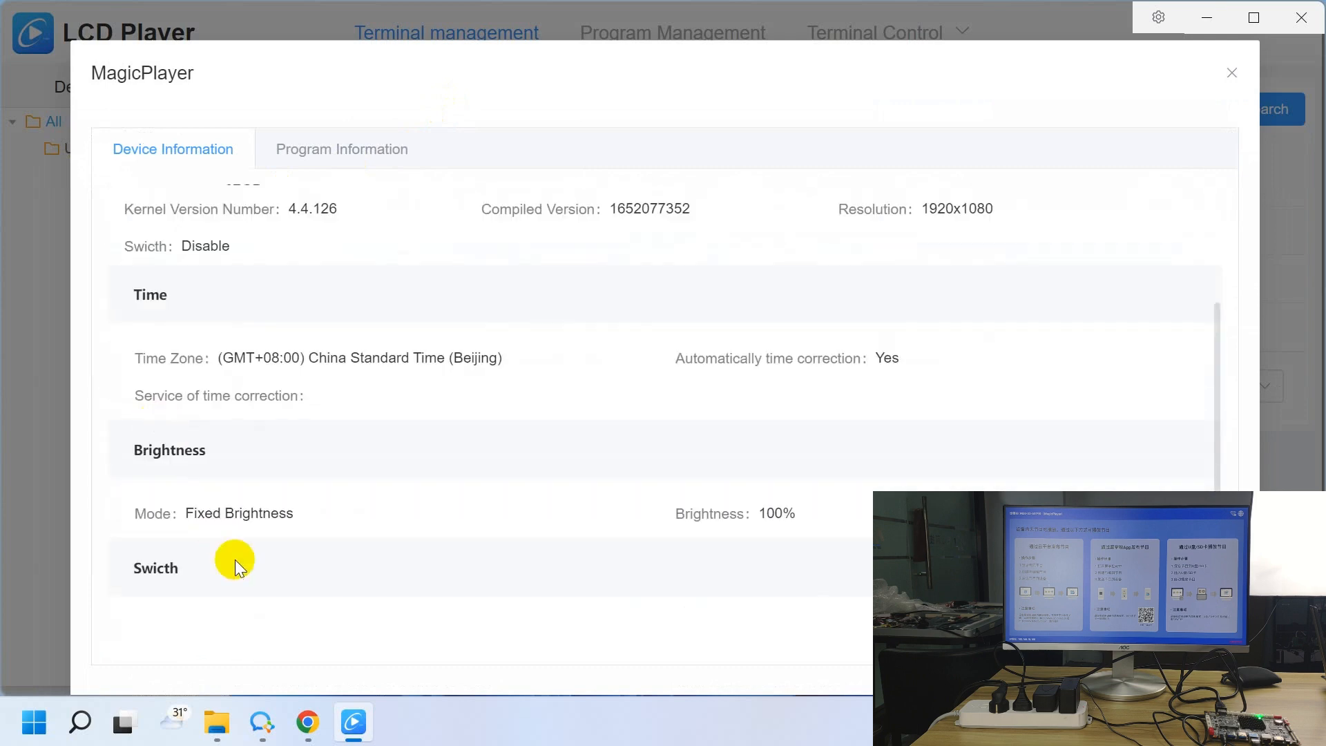
{"action": "scroll", "coordinate": [726, 487], "scroll_direction": "down", "scroll_amount": 6}
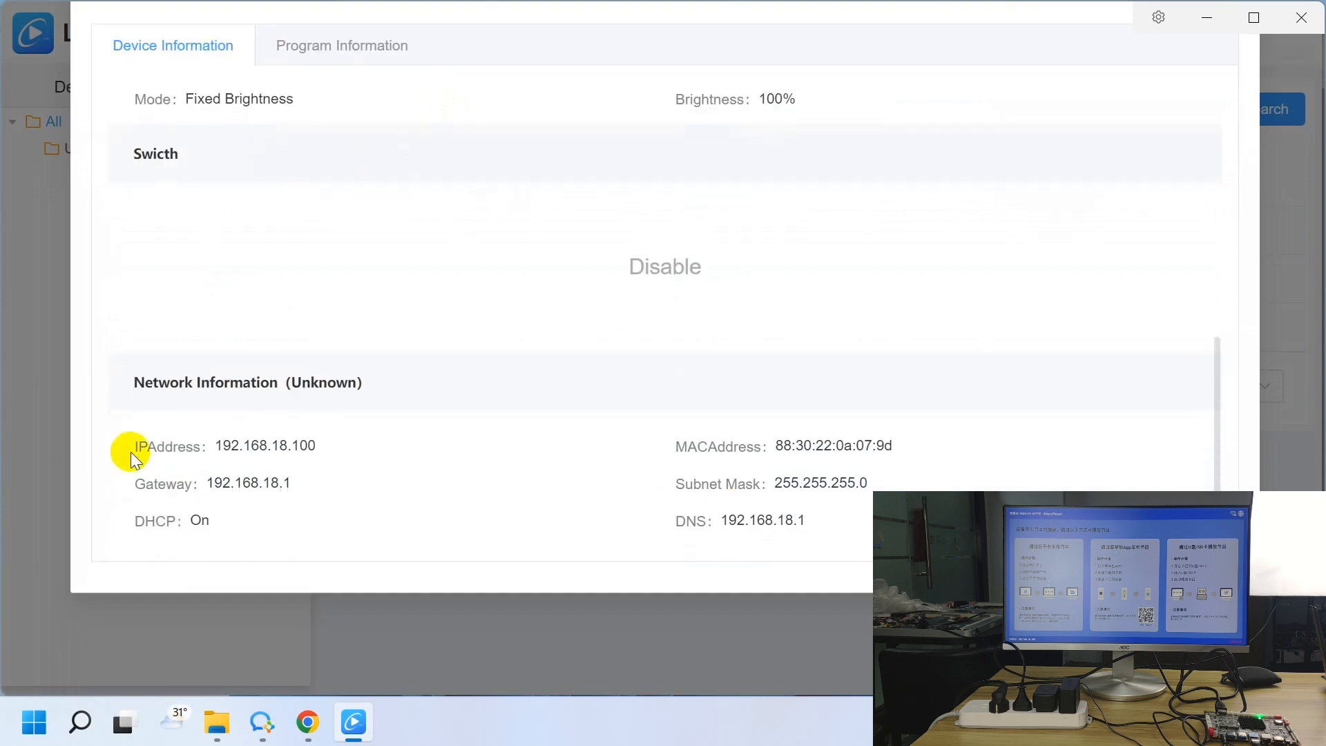
{"action": "scroll", "coordinate": [453, 429], "scroll_direction": "up", "scroll_amount": 5}
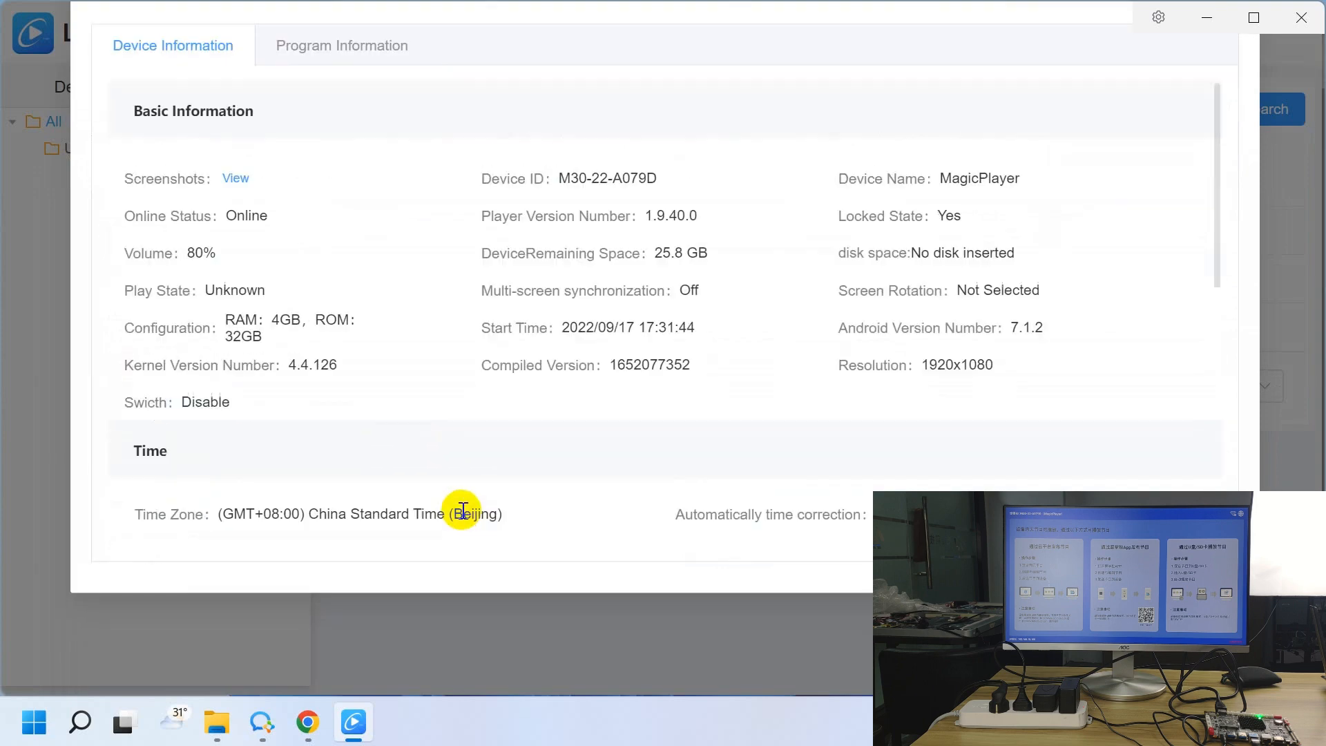
{"action": "scroll", "coordinate": [465, 461], "scroll_direction": "up", "scroll_amount": 2}
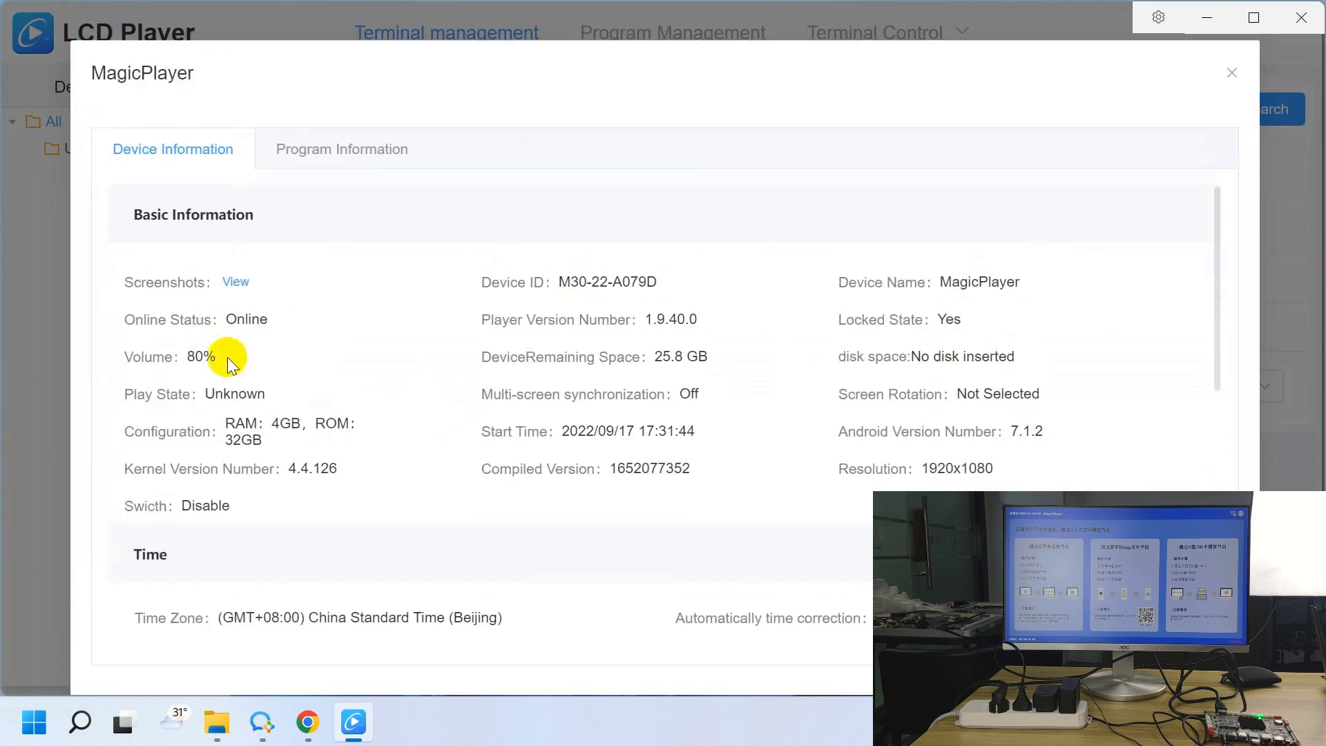
{"action": "left_click", "coordinate": [355, 148]}
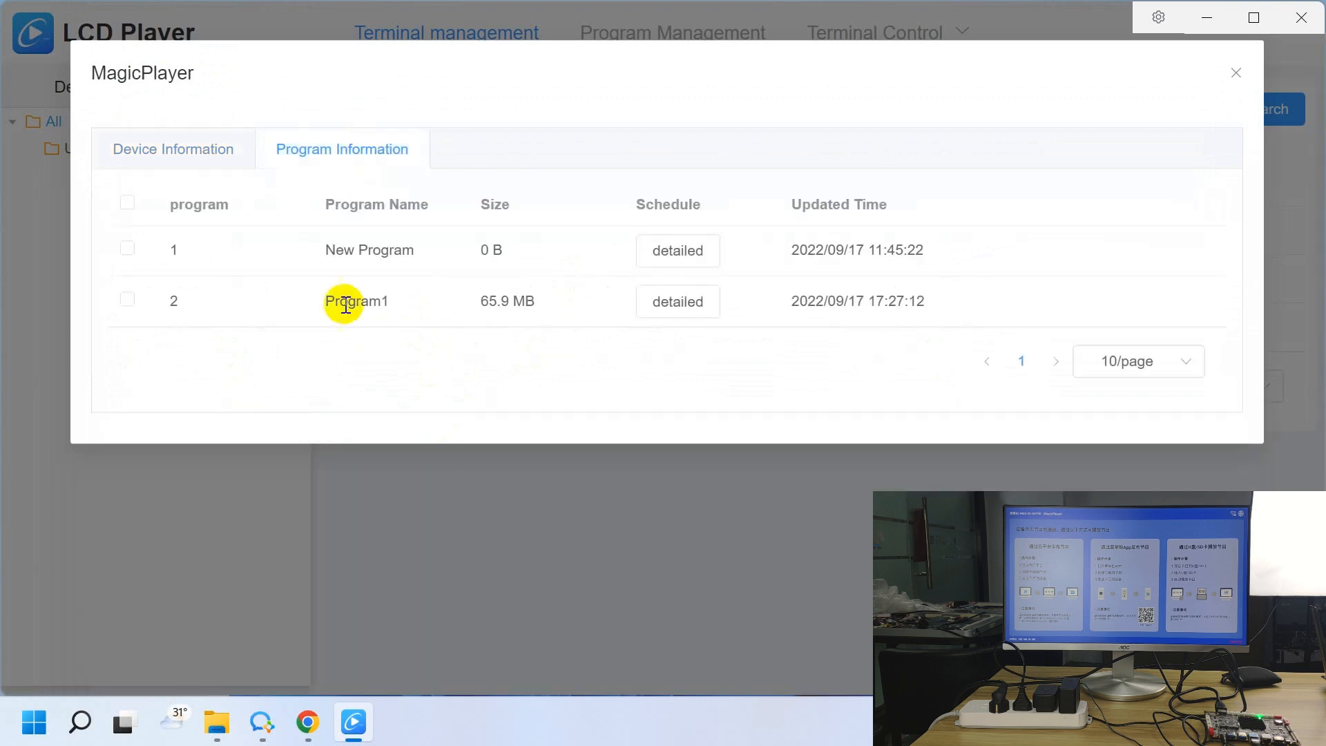
{"action": "left_click", "coordinate": [1236, 74]}
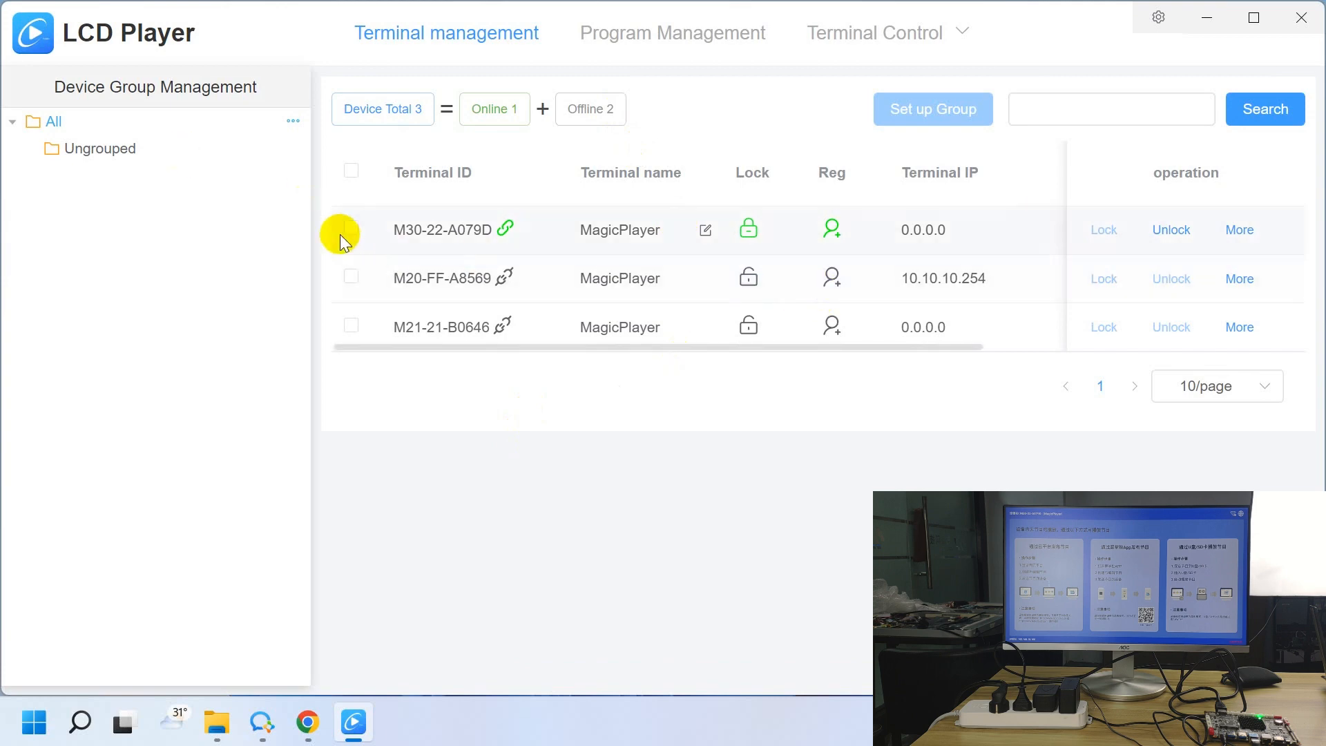
Send an immediate device restart to terminal M30-22-A079D
{"action": "mouse_move", "coordinate": [818, 49]}
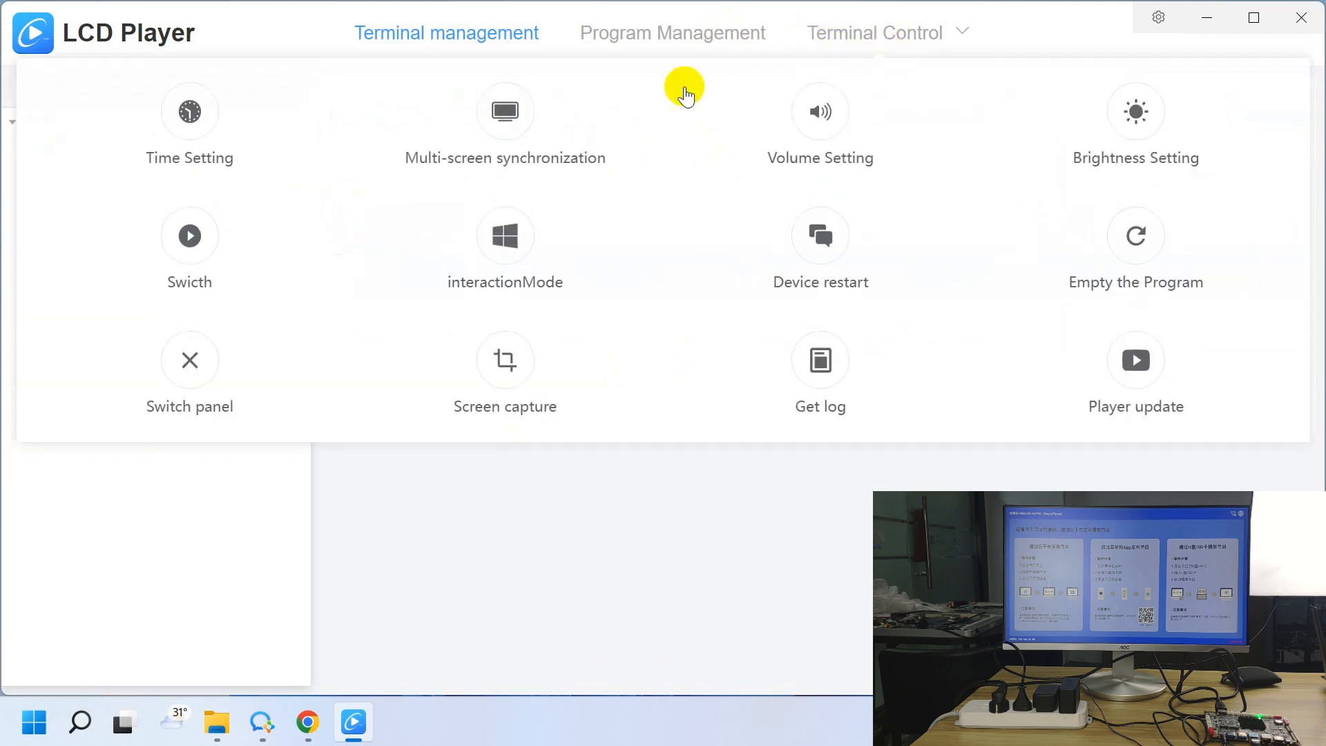
{"action": "mouse_move", "coordinate": [876, 27]}
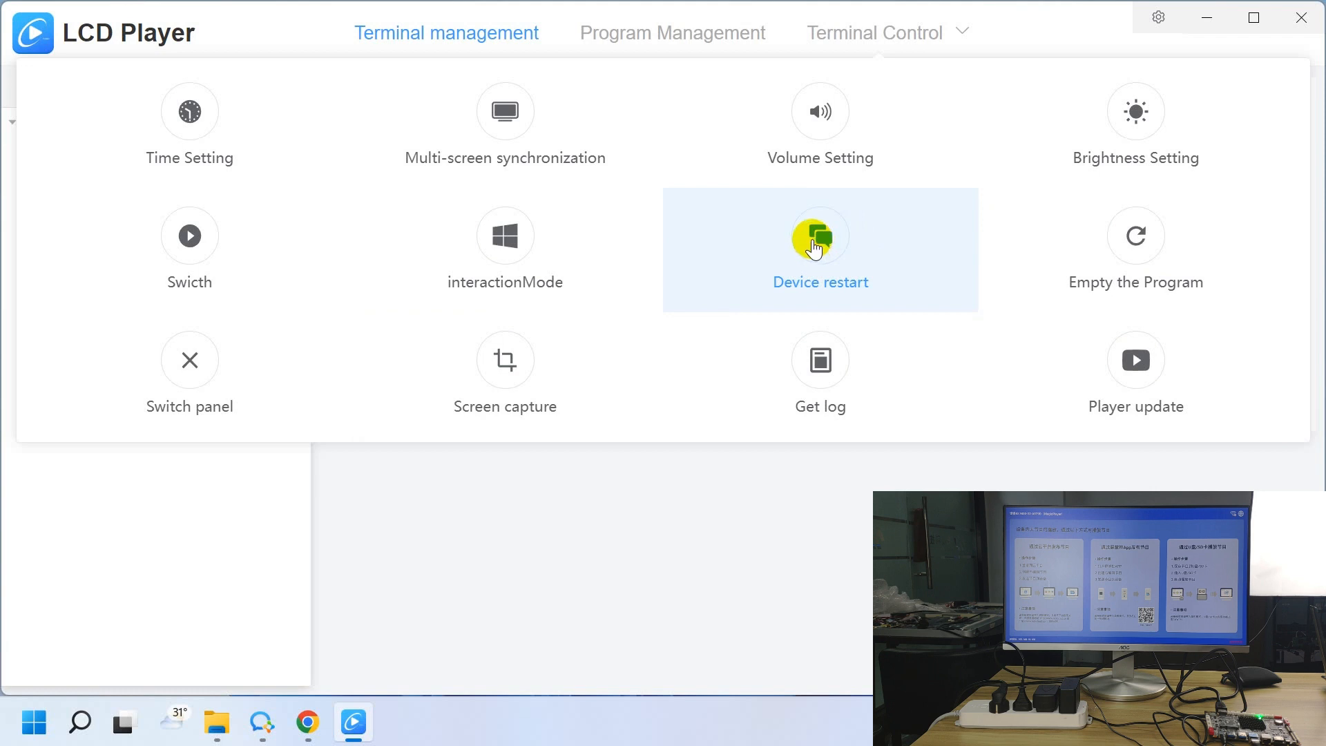
{"action": "left_click", "coordinate": [814, 247]}
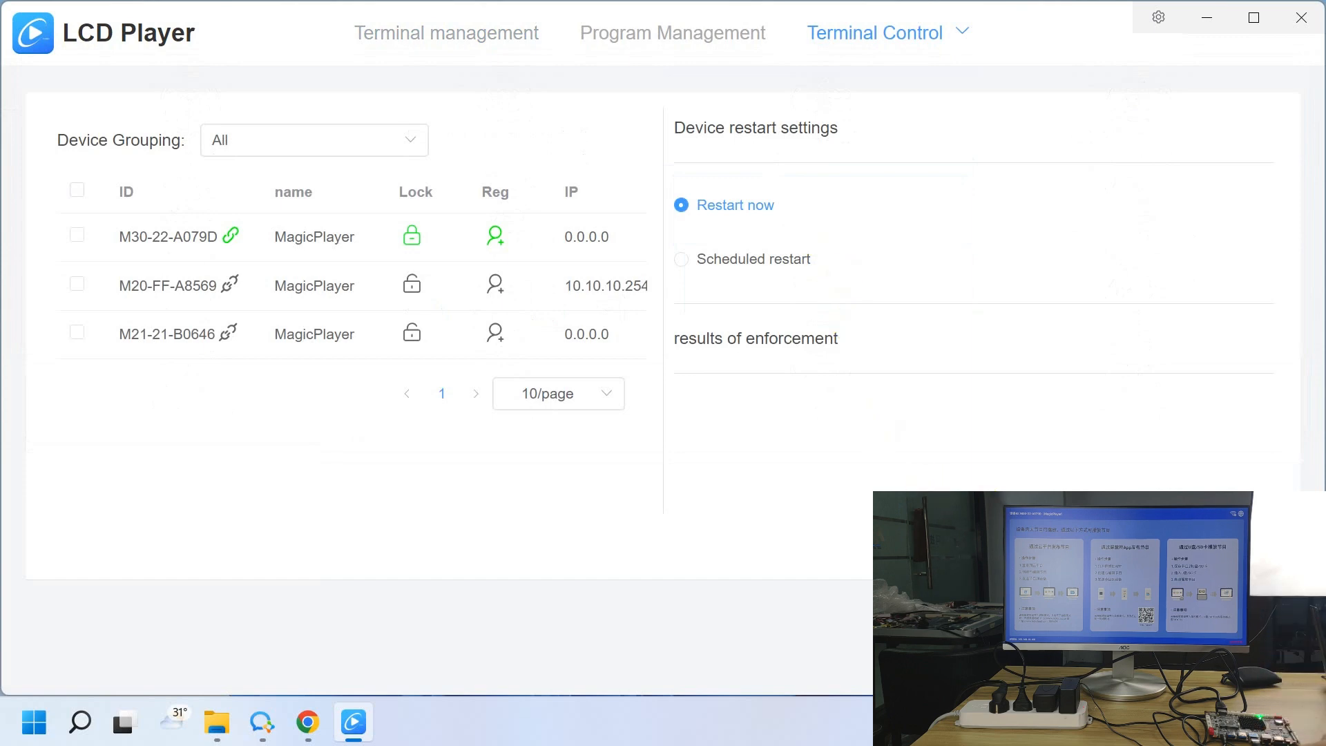
{"action": "left_click", "coordinate": [76, 236]}
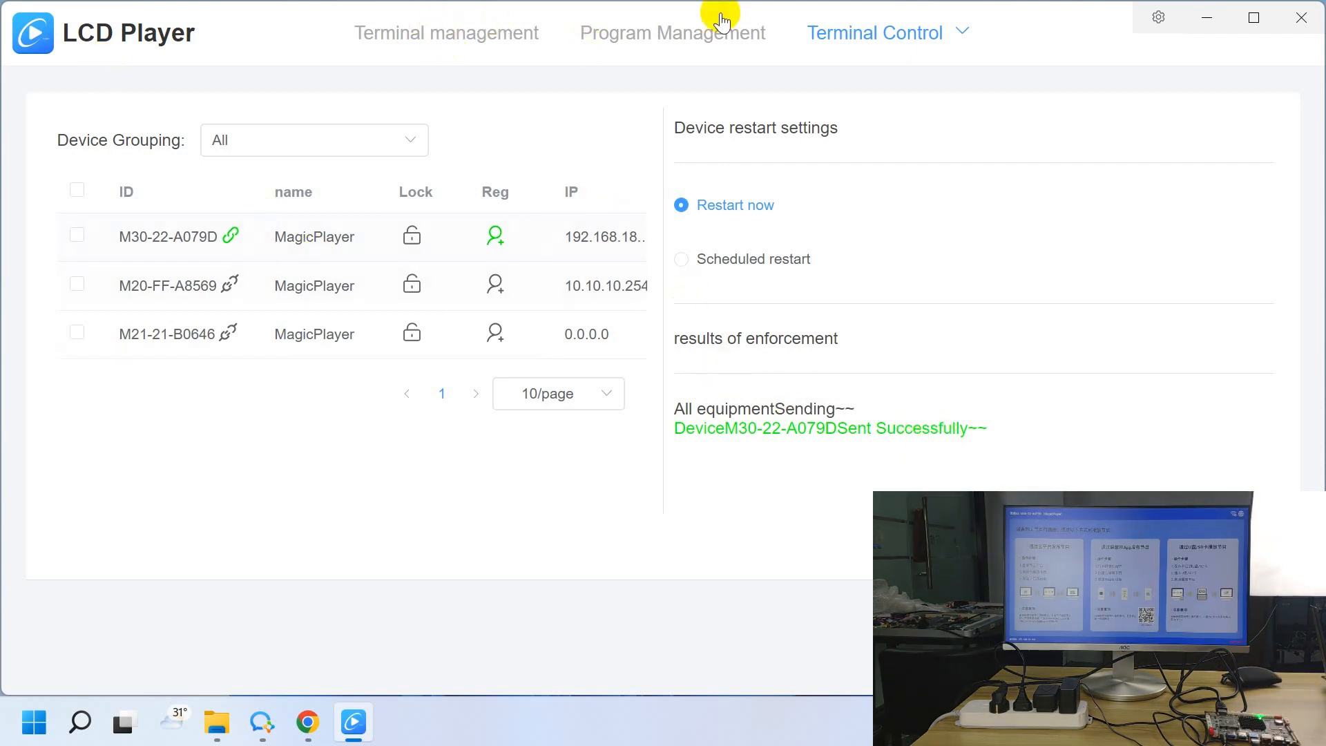
Create a program named New Program, 1920 wide and 1080 high, for terminal M30-22-A079D
{"action": "left_click", "coordinate": [674, 35]}
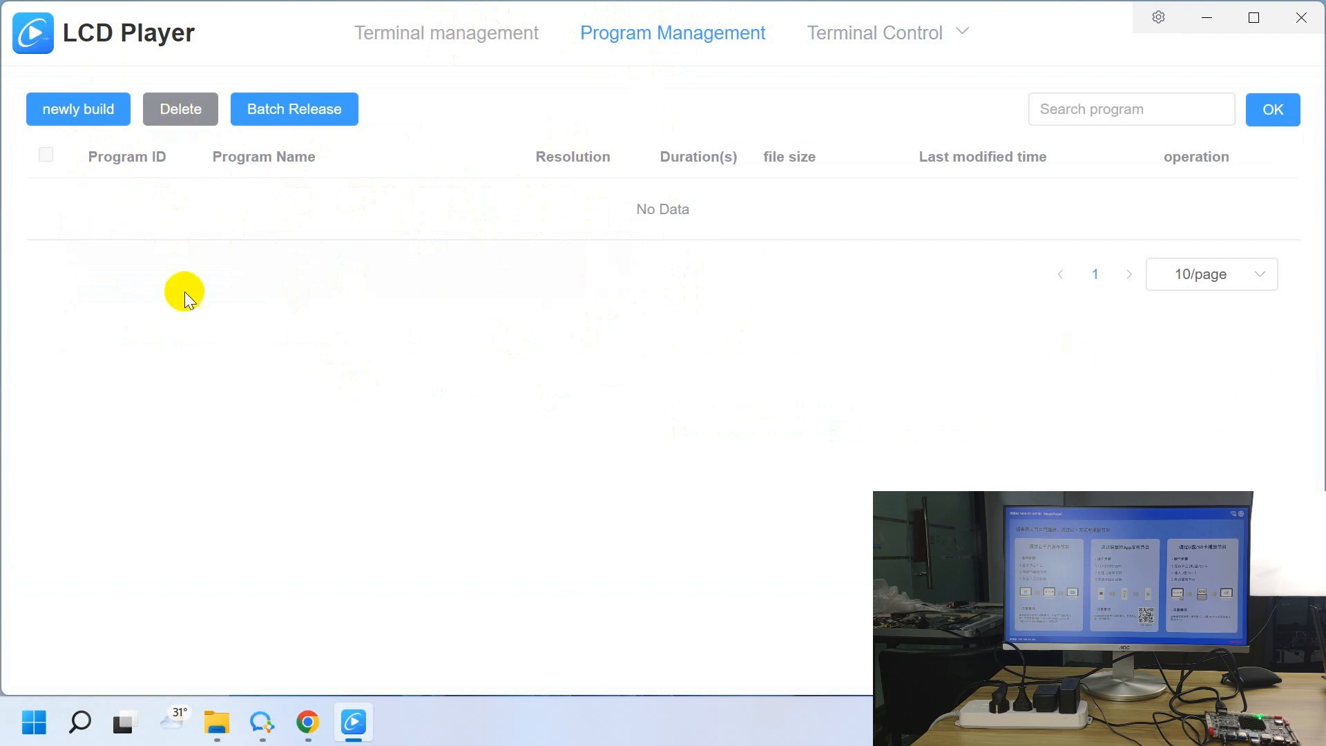
{"action": "left_click", "coordinate": [94, 123]}
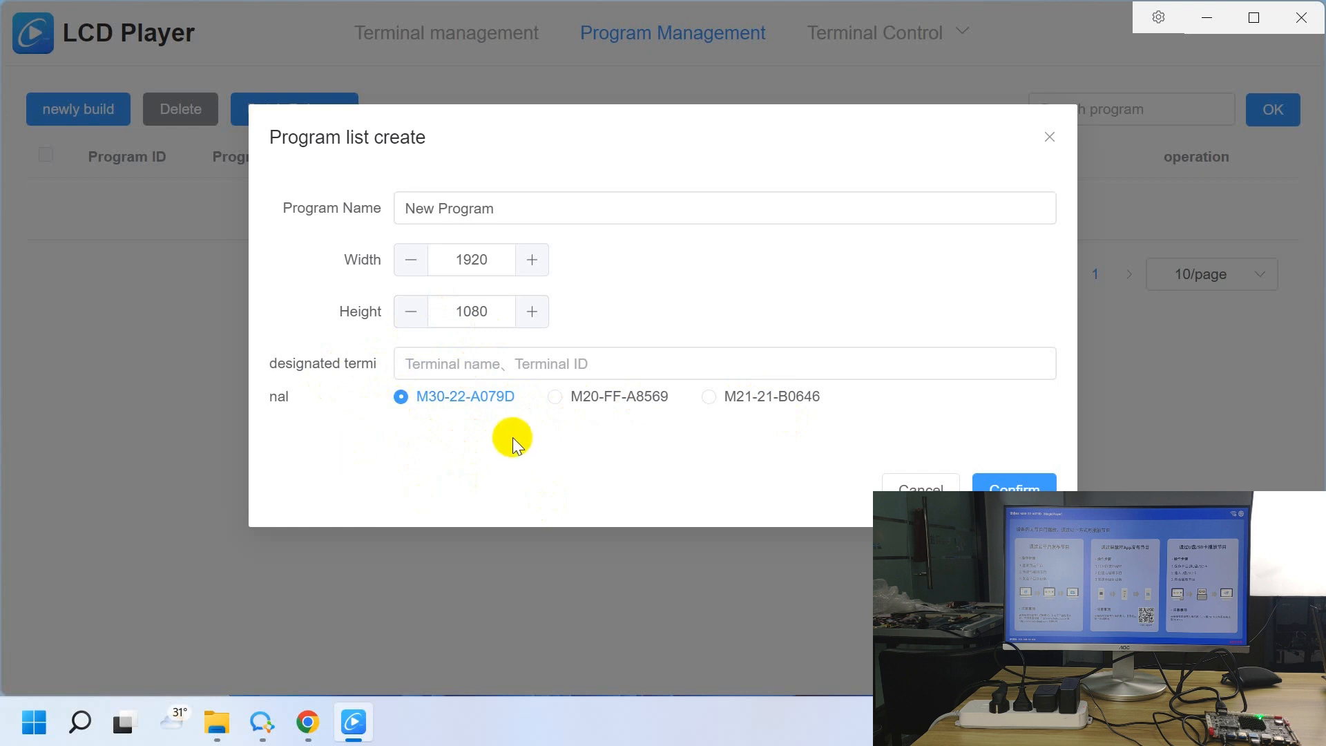
{"action": "left_click", "coordinate": [1000, 482]}
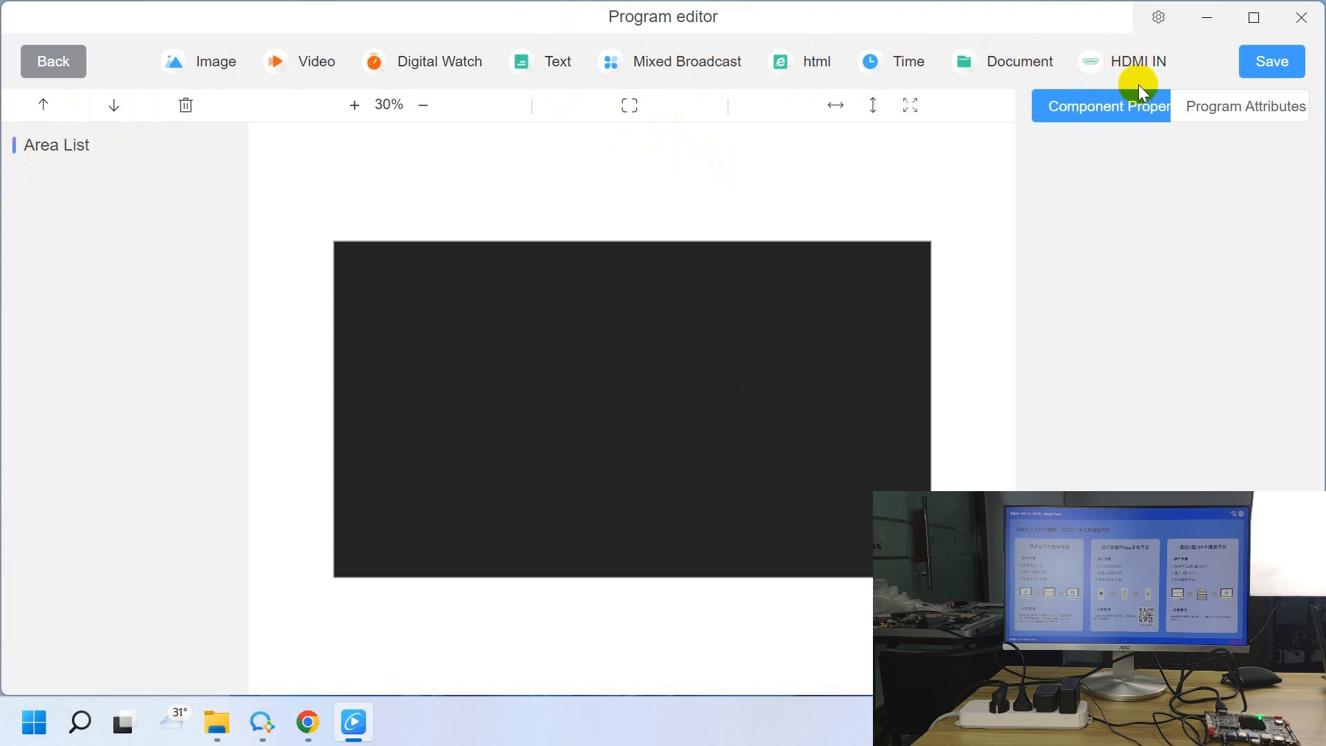
Add a video area to the program and load A6 reset.mp4 into it
{"action": "left_click", "coordinate": [310, 73]}
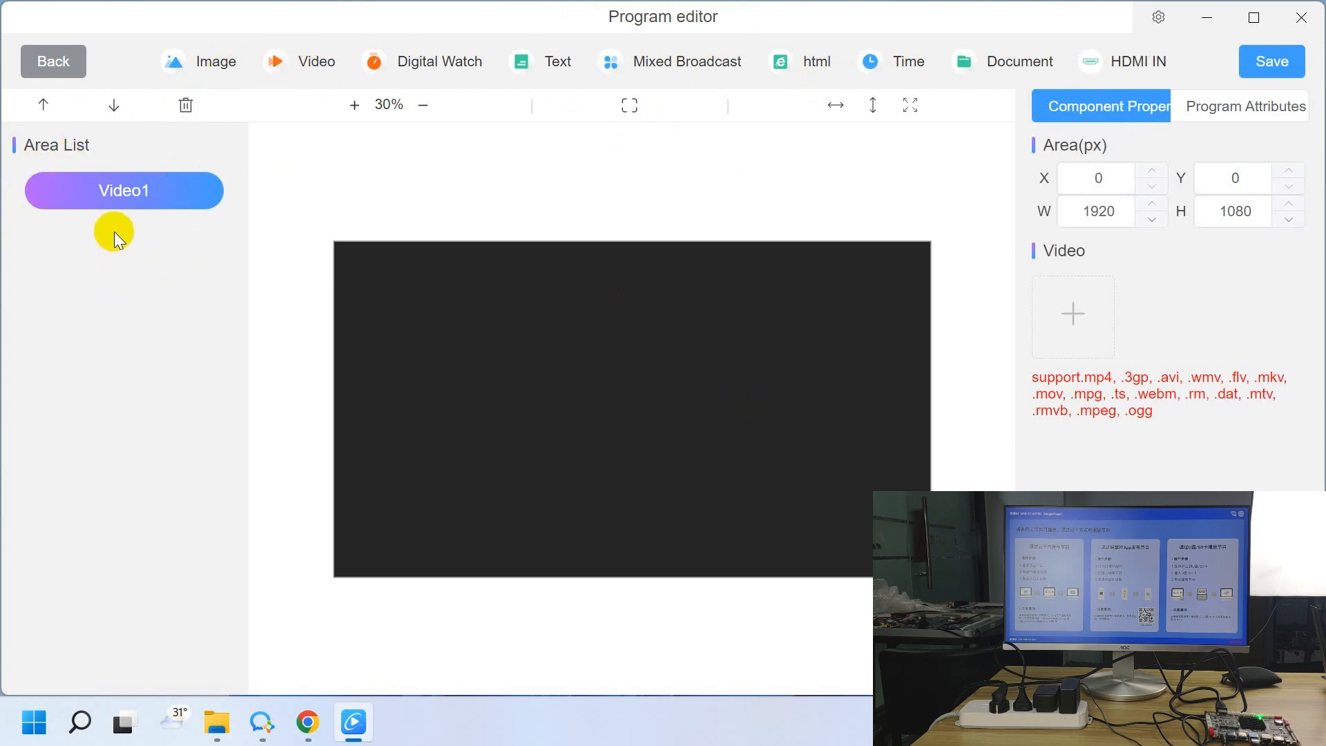
{"action": "left_click", "coordinate": [1077, 318]}
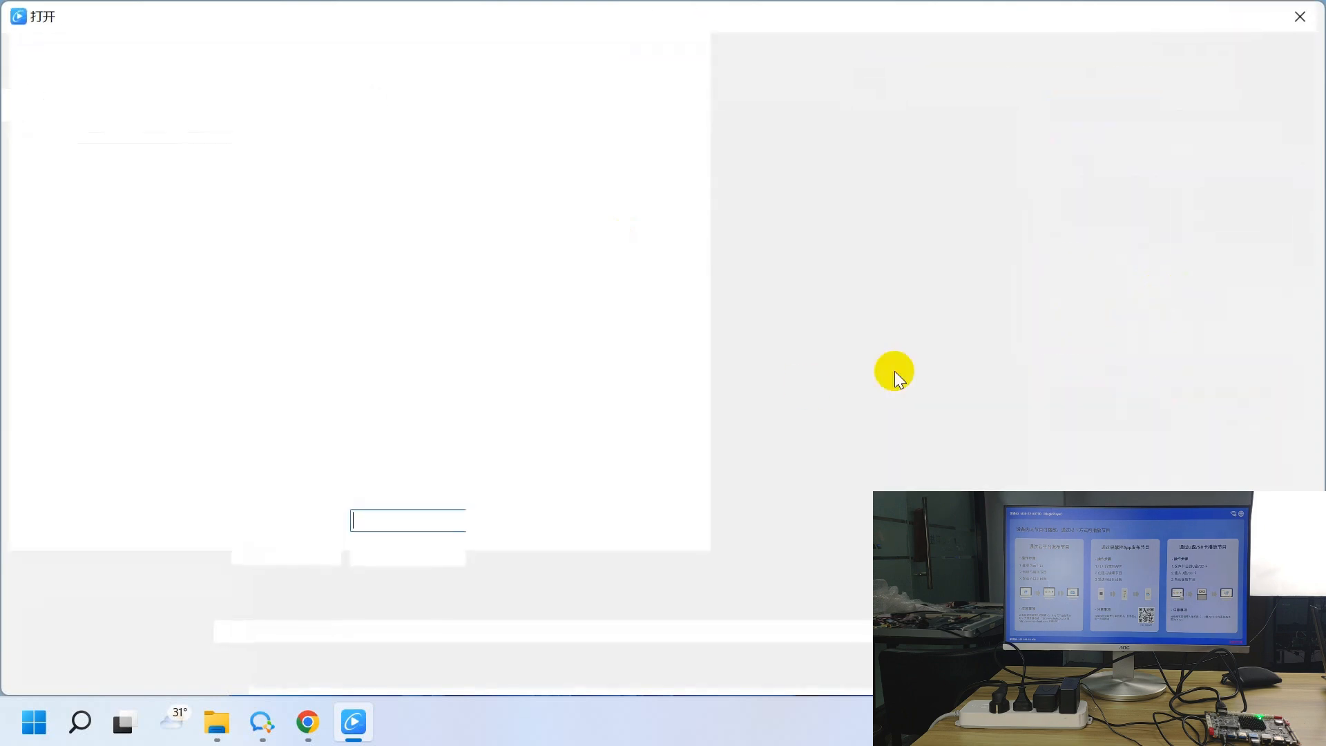
{"action": "double_click", "coordinate": [667, 217]}
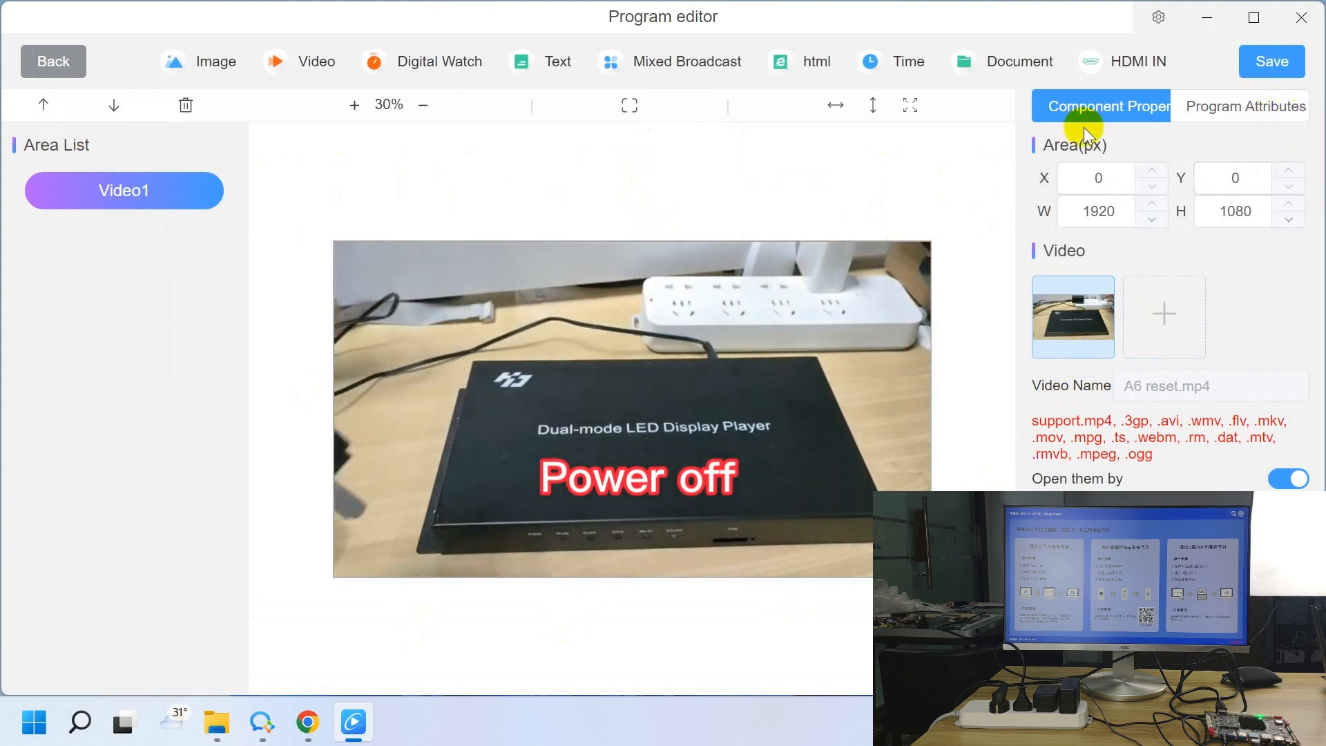
Review the program attributes and component properties, save the program and return to the program list
{"action": "left_click", "coordinate": [1254, 114]}
{"action": "left_click", "coordinate": [1108, 105]}
{"action": "left_click", "coordinate": [1231, 109]}
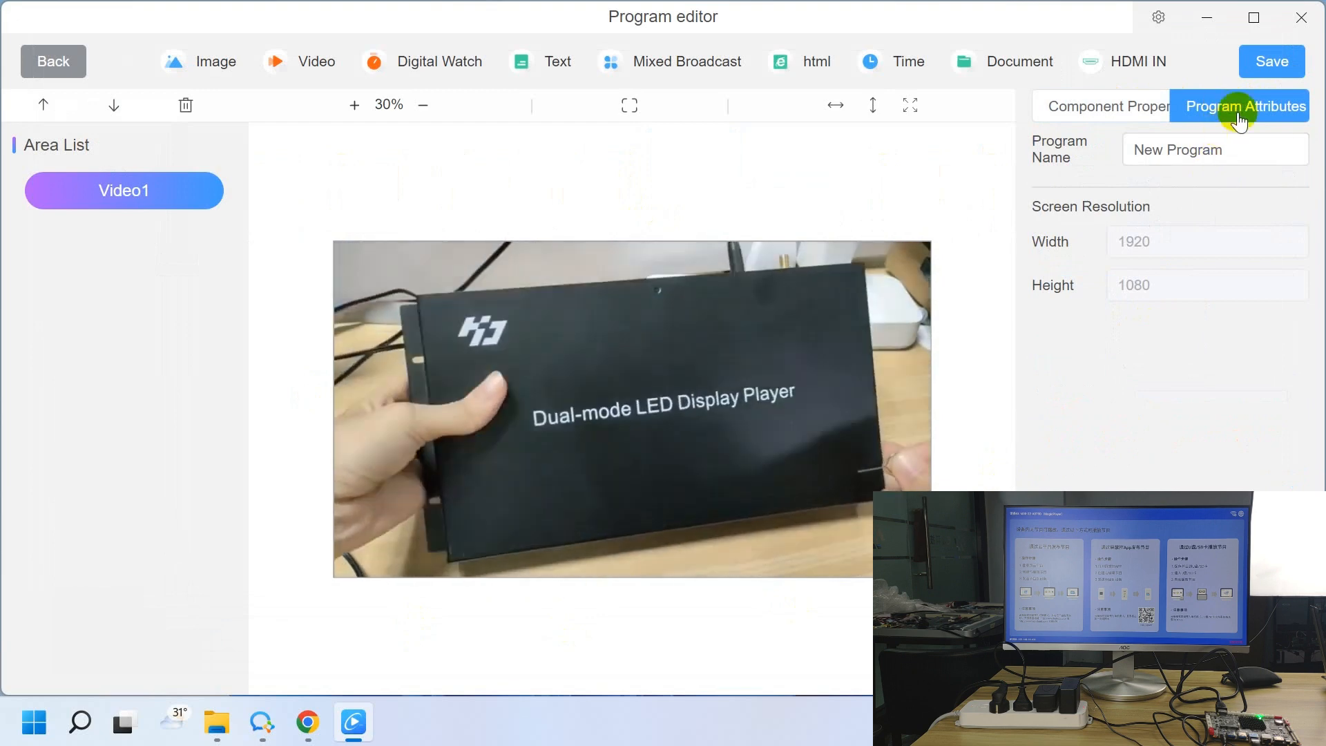
{"action": "left_click", "coordinate": [1116, 116]}
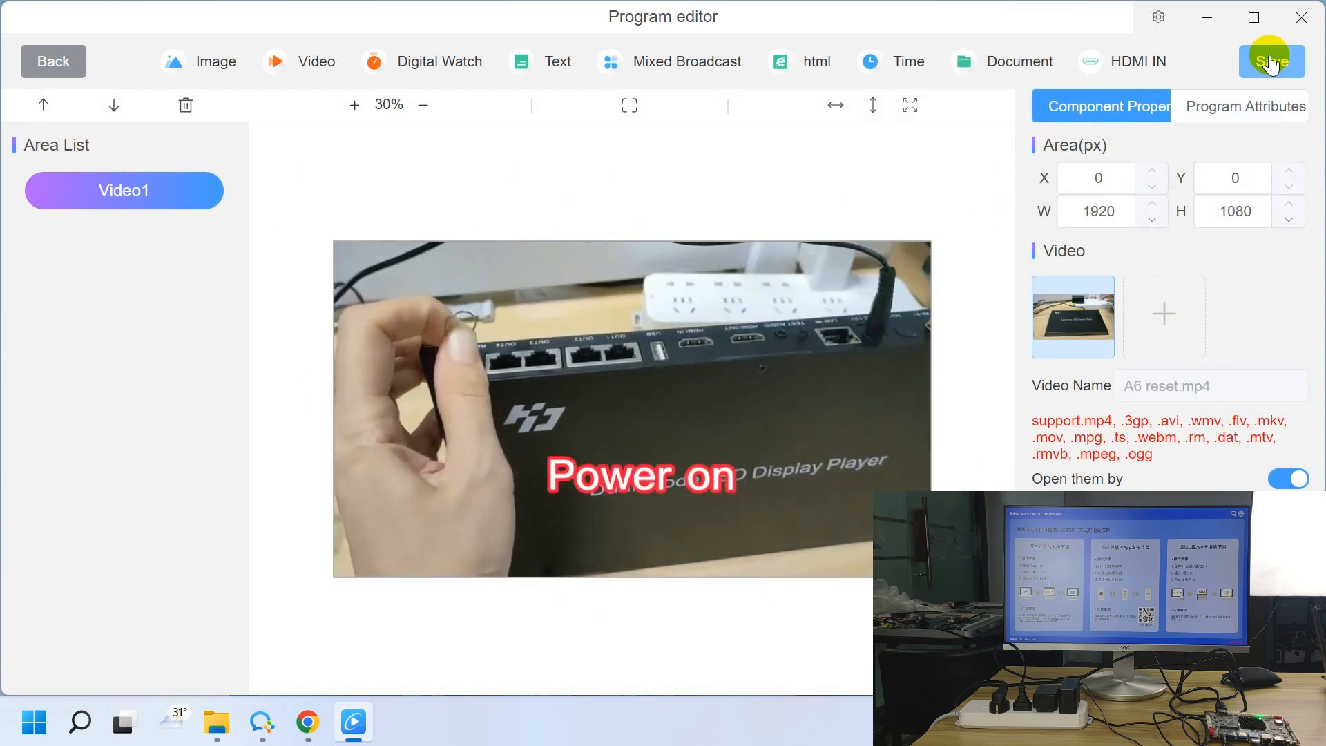
{"action": "left_click", "coordinate": [1270, 63]}
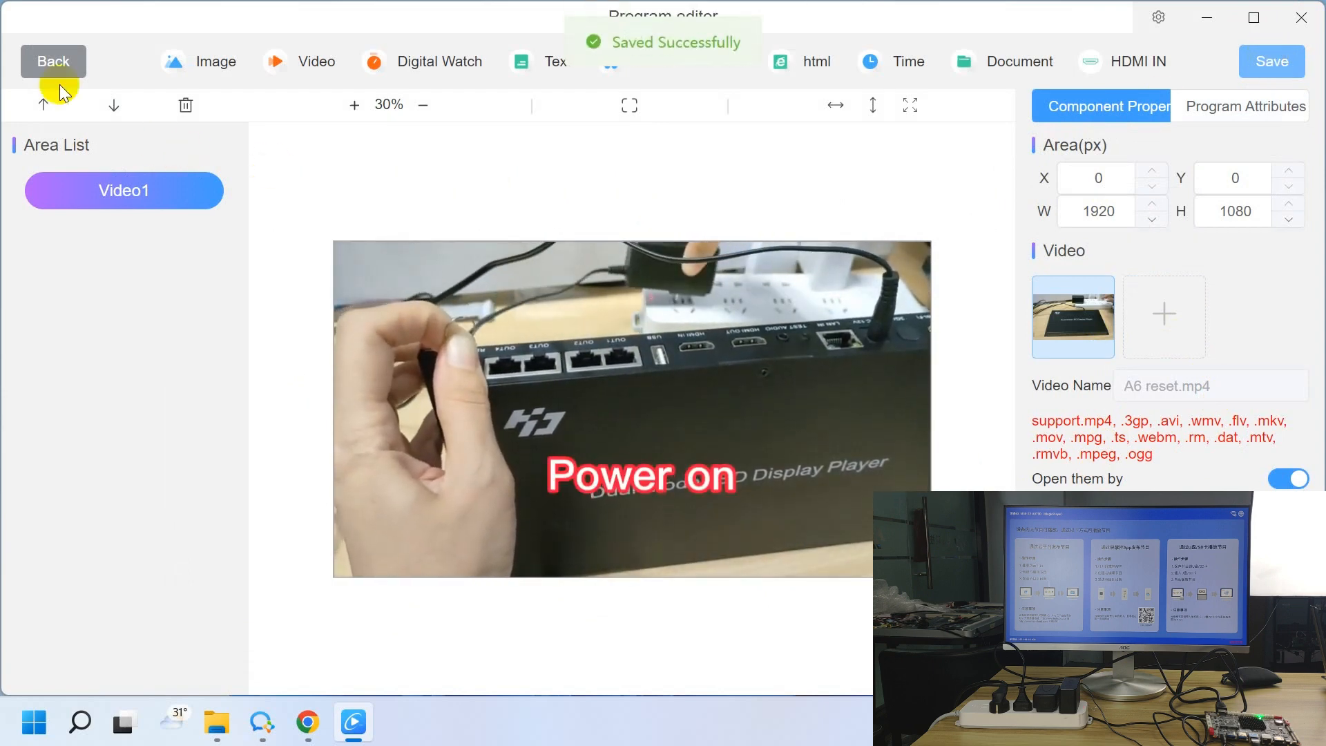
{"action": "left_click", "coordinate": [51, 61]}
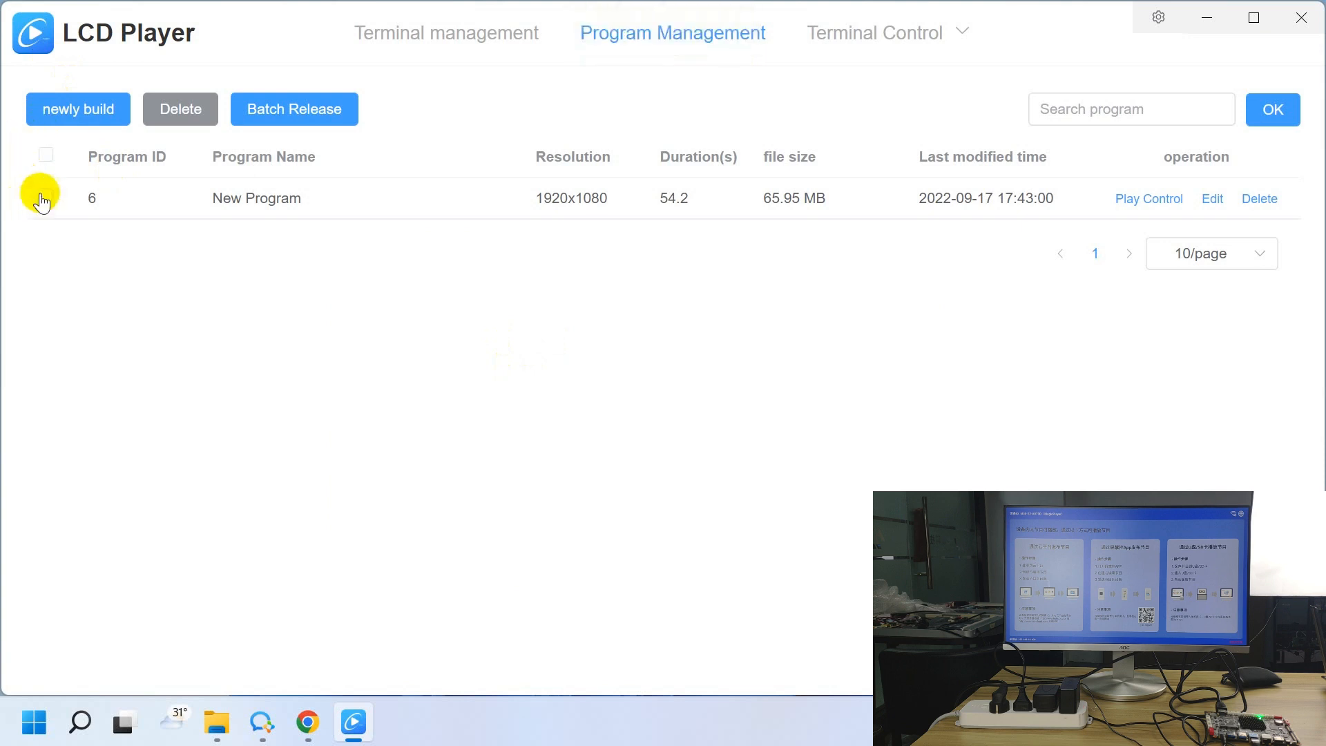
Batch release New Program to terminal M30-22-A079D without additional update, and close the sending dialog
{"action": "left_click", "coordinate": [319, 119]}
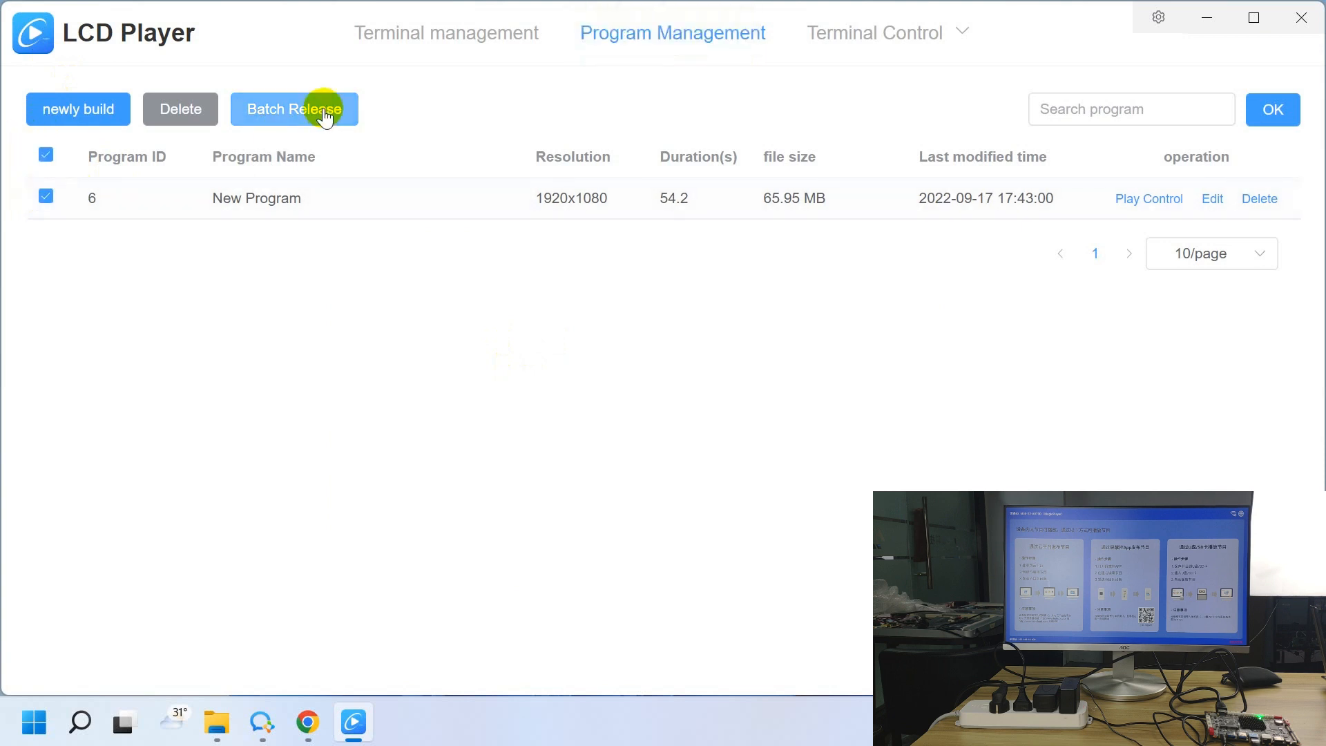
{"action": "left_click", "coordinate": [323, 112]}
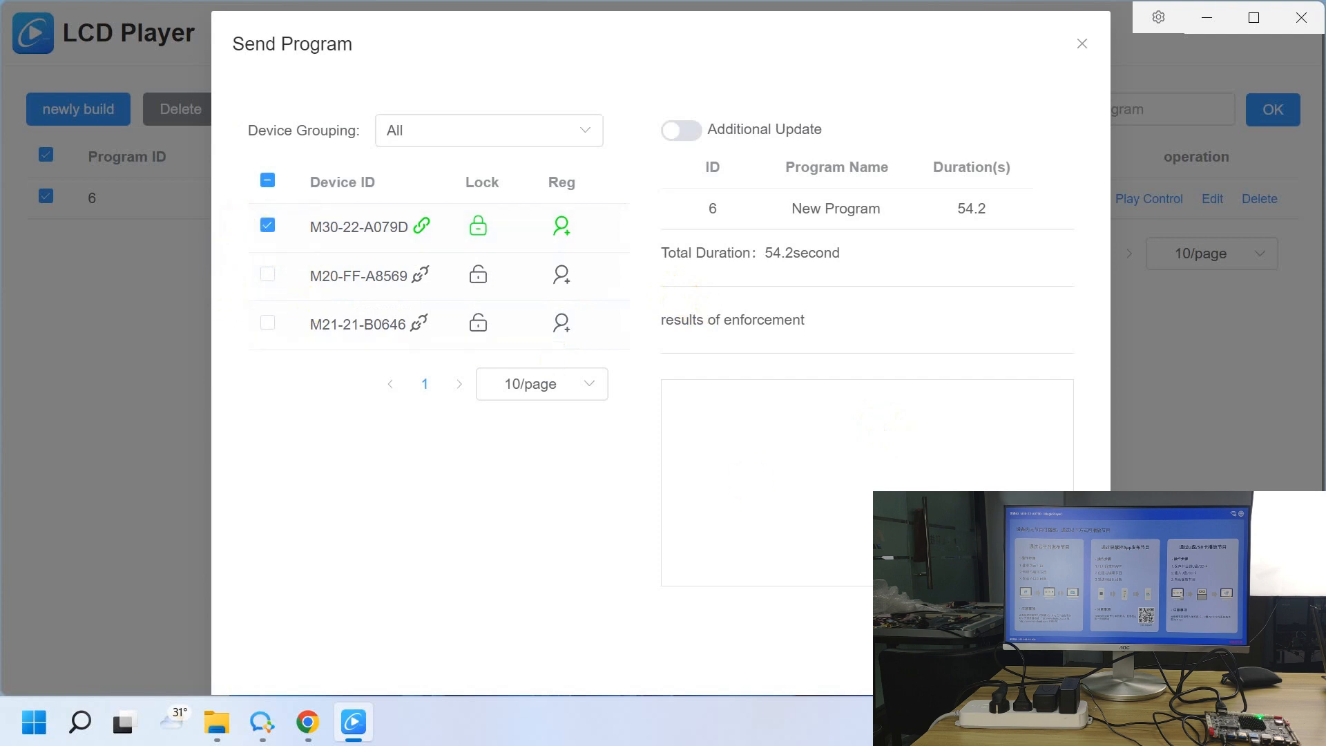
{"action": "left_click", "coordinate": [1036, 621]}
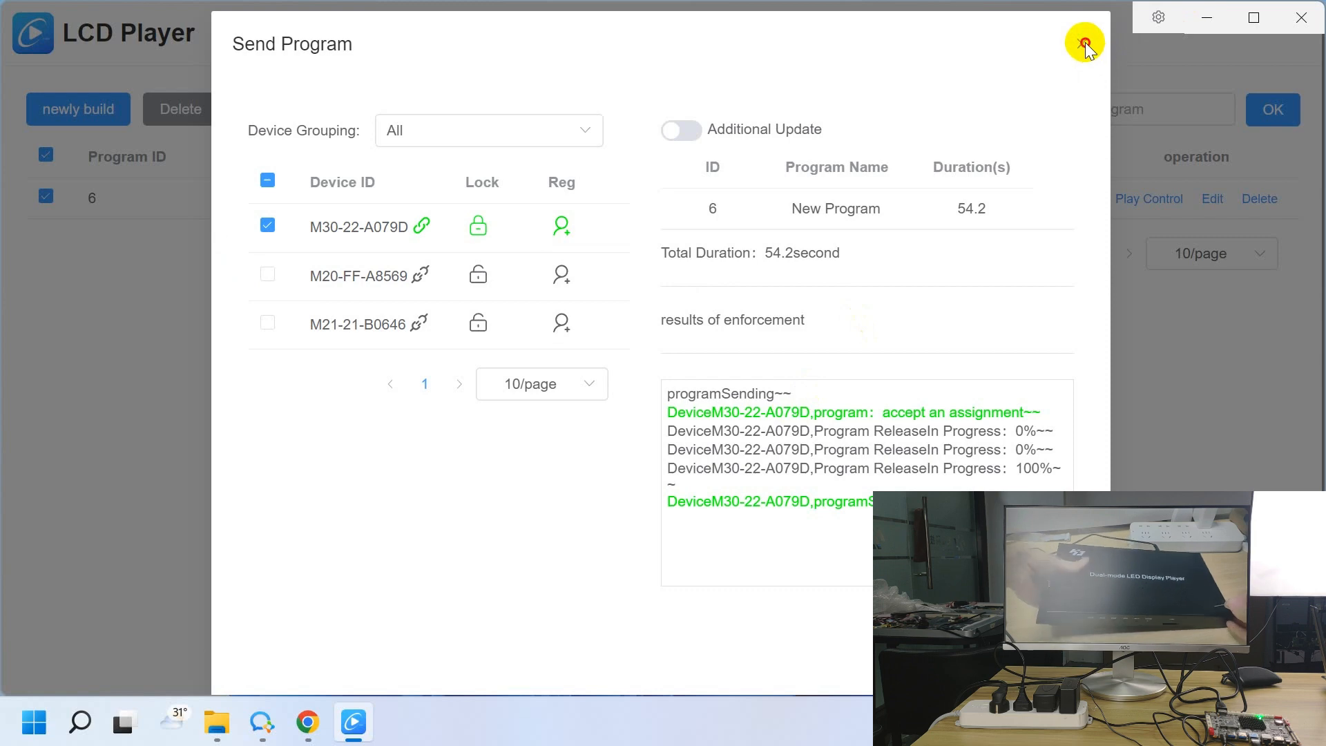
{"action": "left_click_drag", "start_coordinate": [1087, 43], "coordinate": [983, 397]}
{"action": "double_click", "coordinate": [969, 353]}
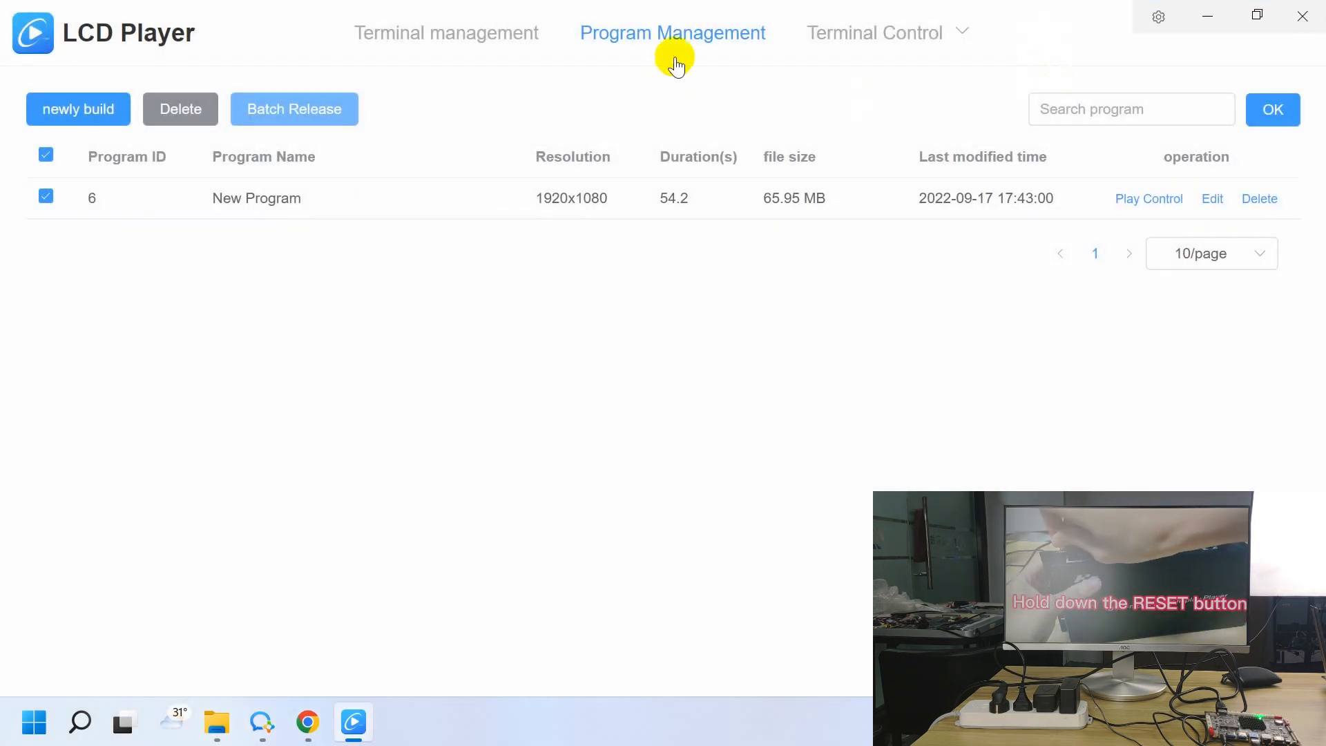
{"action": "left_click", "coordinate": [451, 37]}
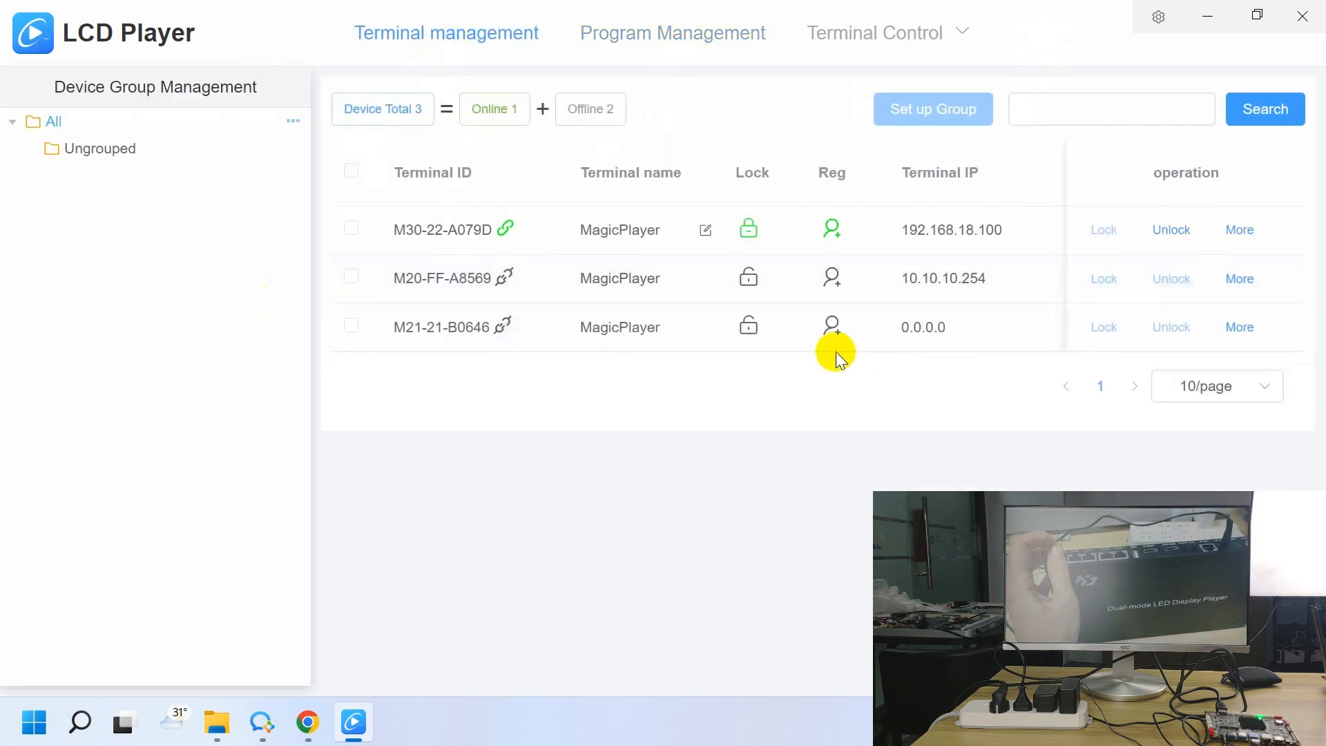
{"action": "left_click", "coordinate": [642, 31]}
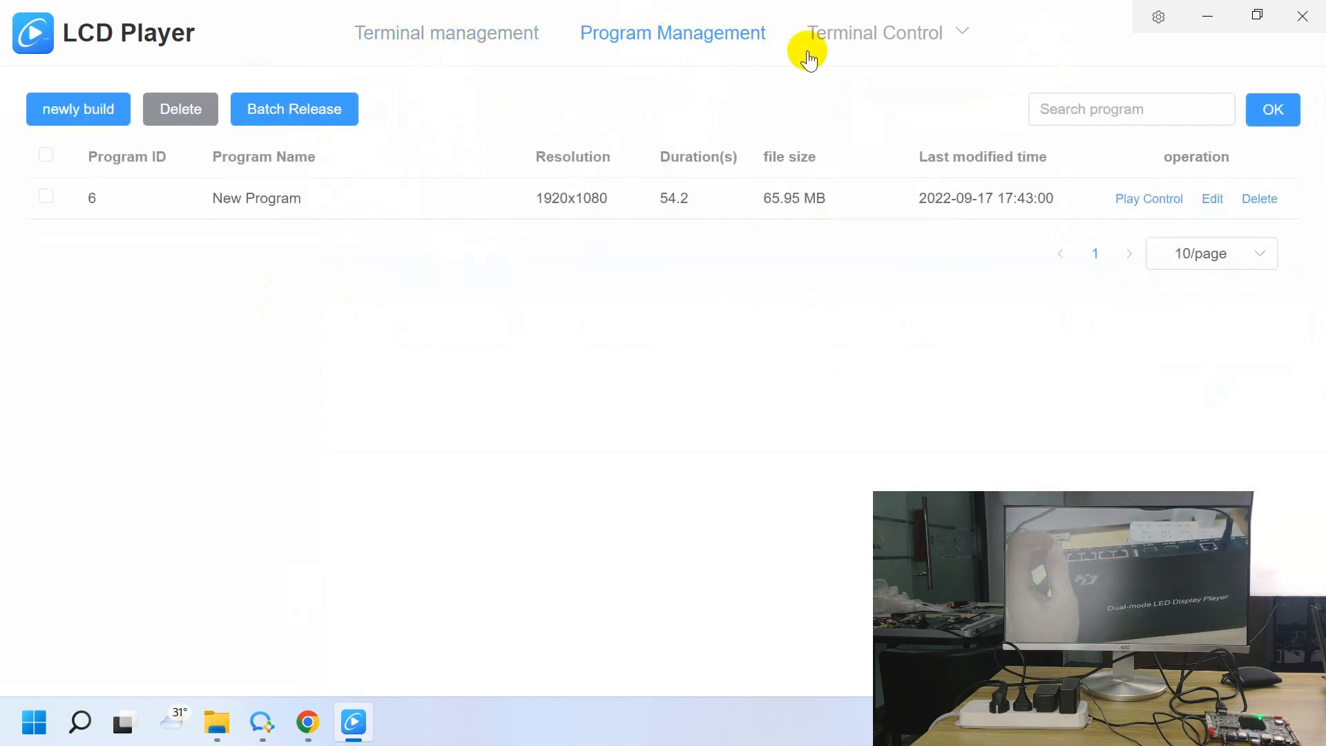
{"action": "mouse_move", "coordinate": [857, 54]}
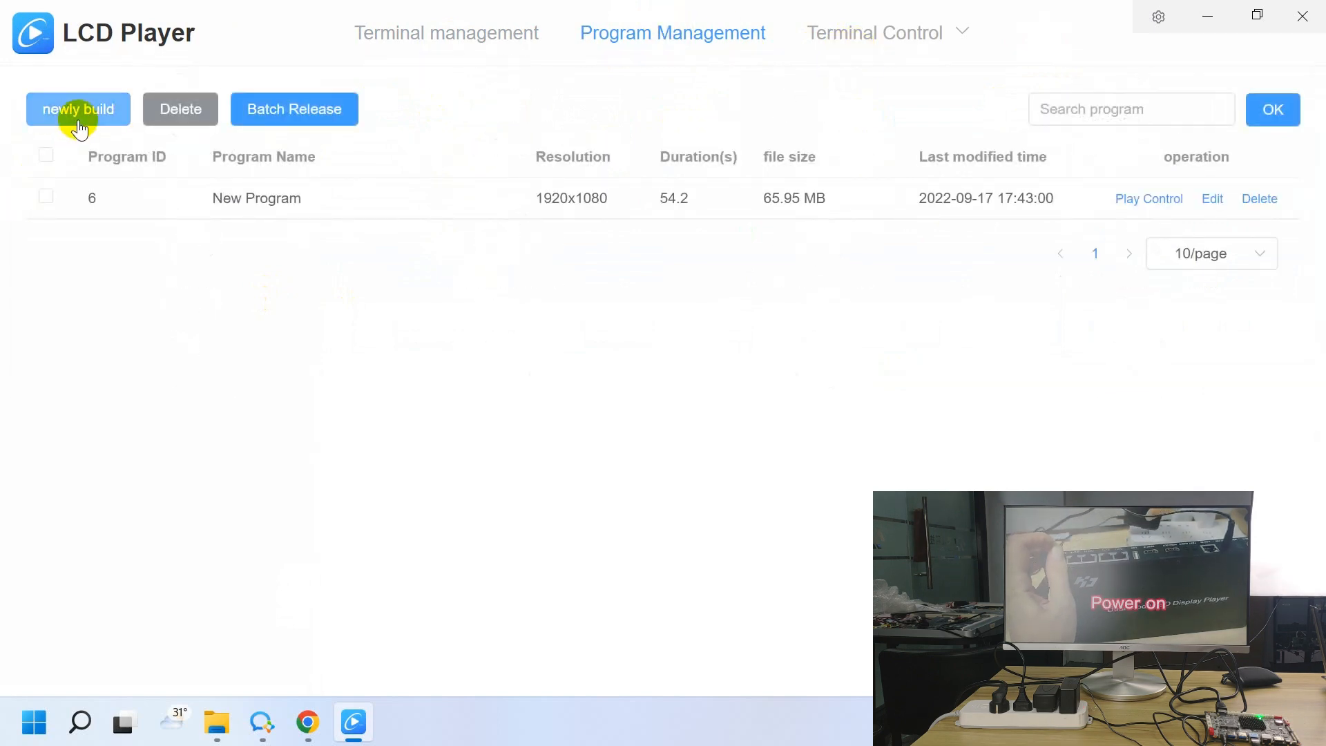